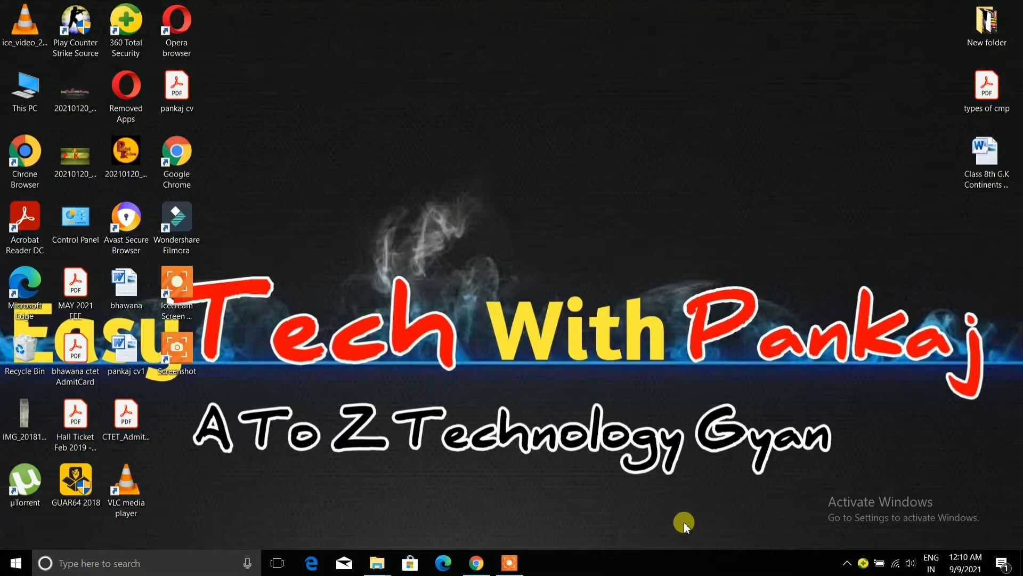
# In Chrome, search Google for 'hi pdf' and open HiPDF's PDF to Word Converter page
pyautogui.click(479, 562)
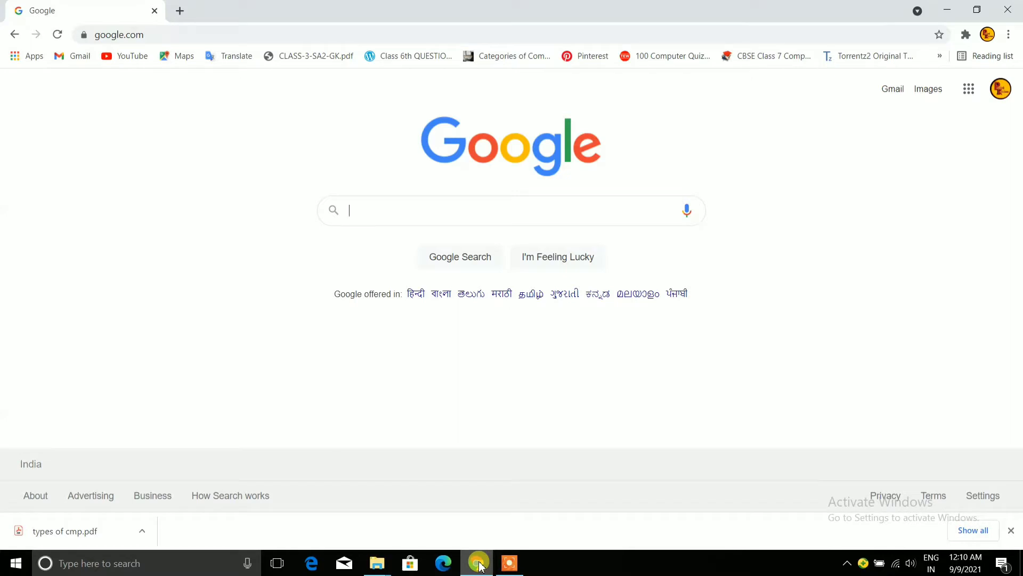
pyautogui.write('hi')
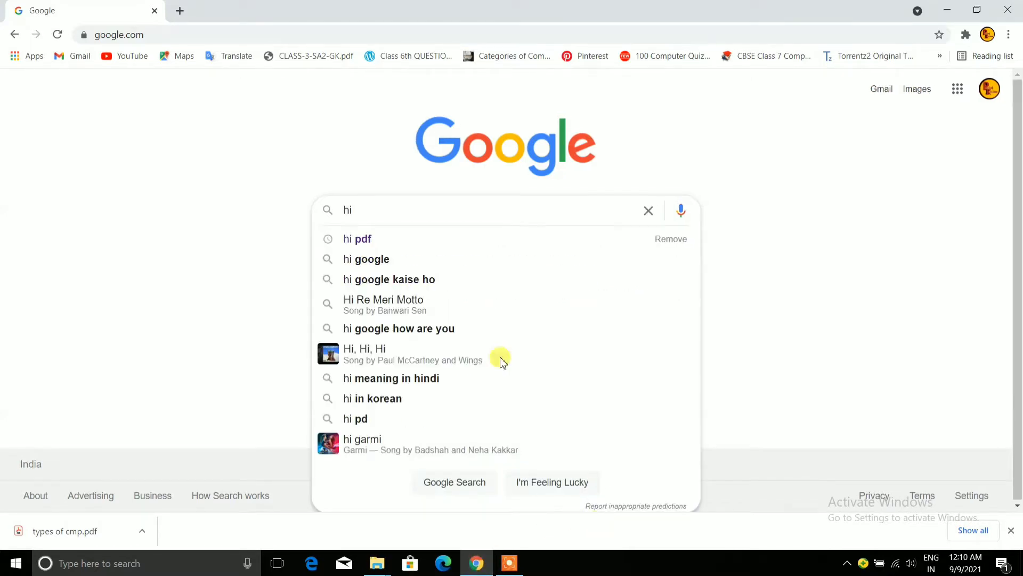
pyautogui.click(414, 240)
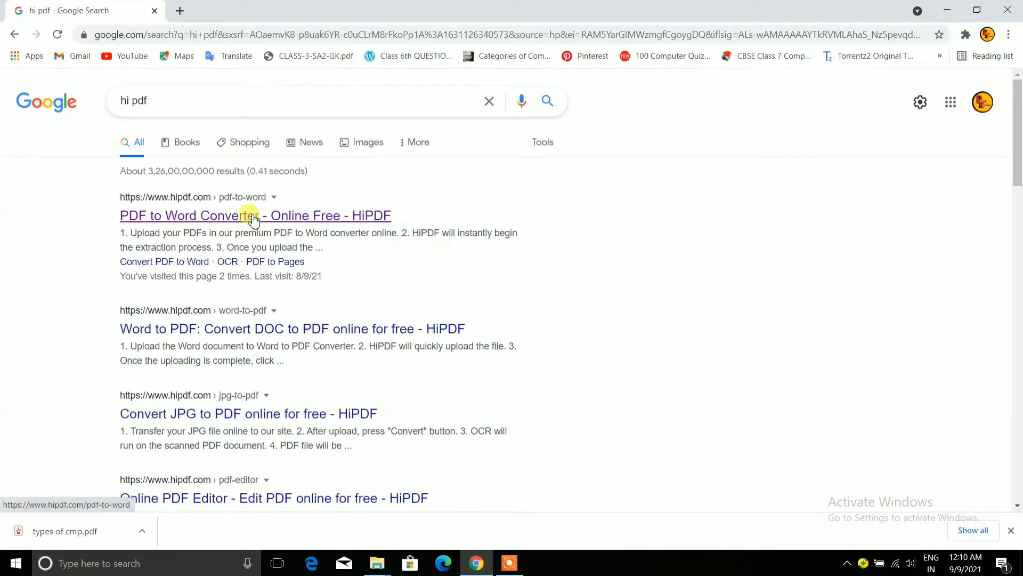
pyautogui.click(254, 216)
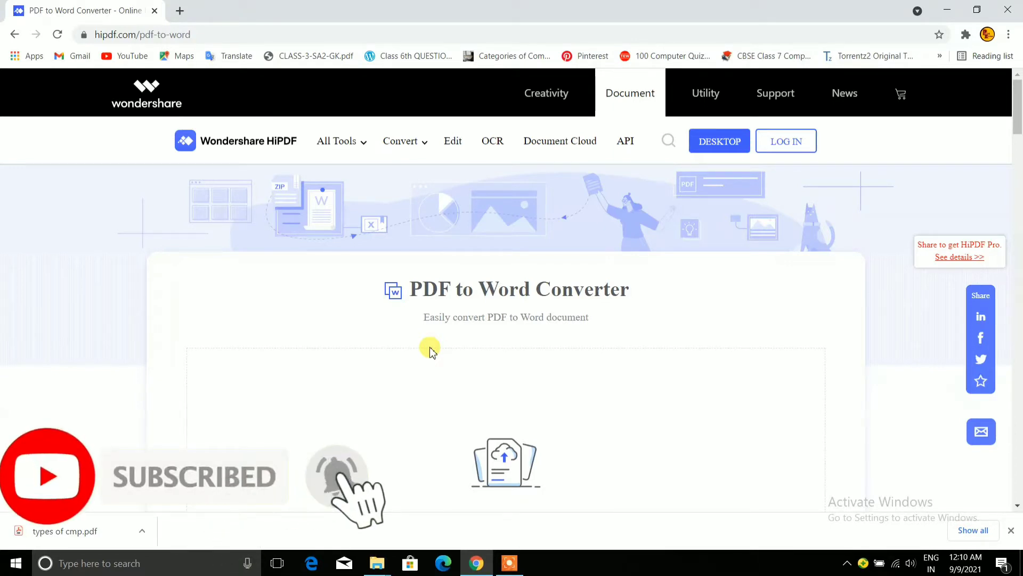
pyautogui.moveTo(341, 141)
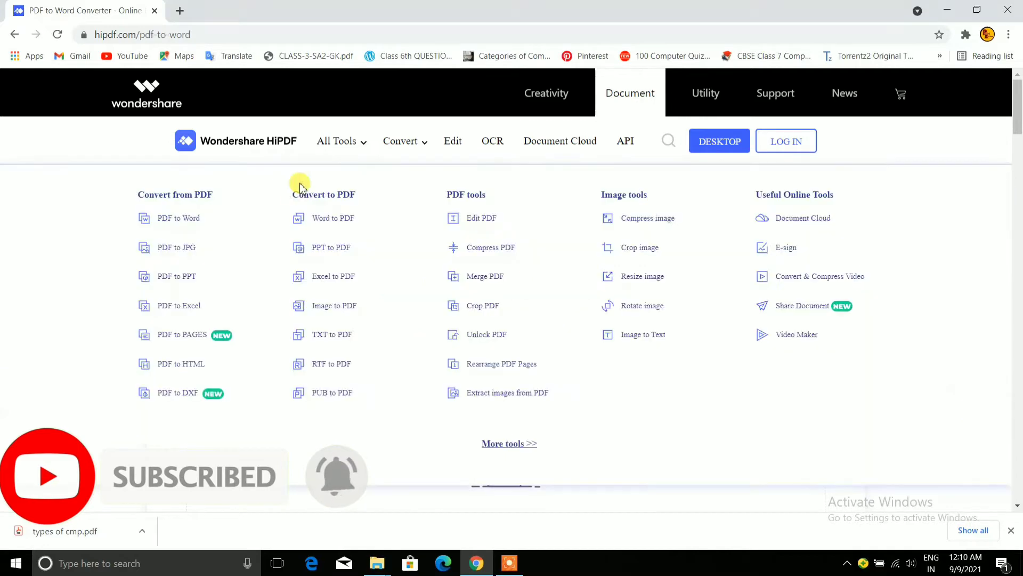
# Go to HiPDF's Word to PDF tool via All Tools and bring its file upload area into view
pyautogui.click(361, 148)
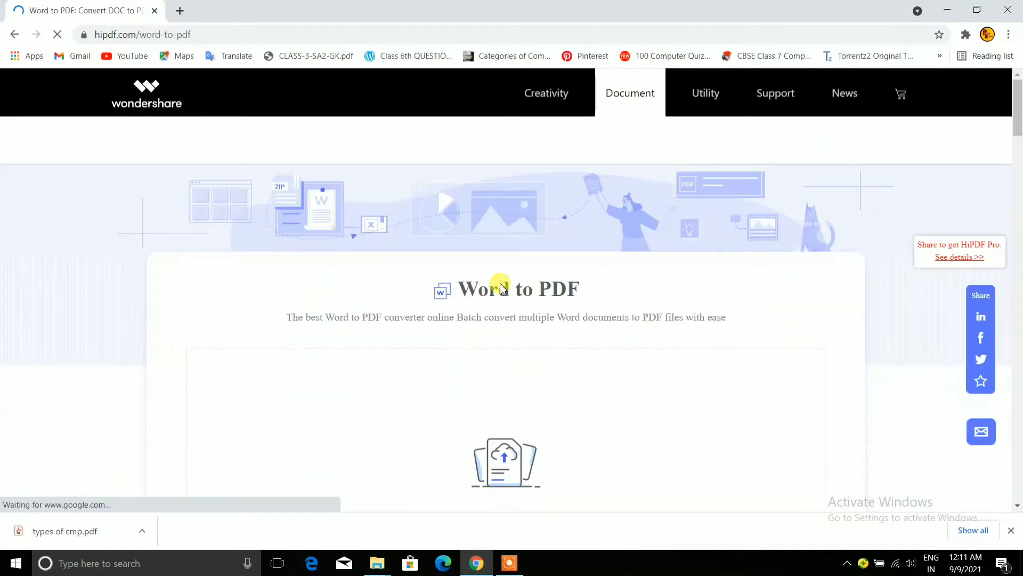
pyautogui.scroll(-3, 687, 282)
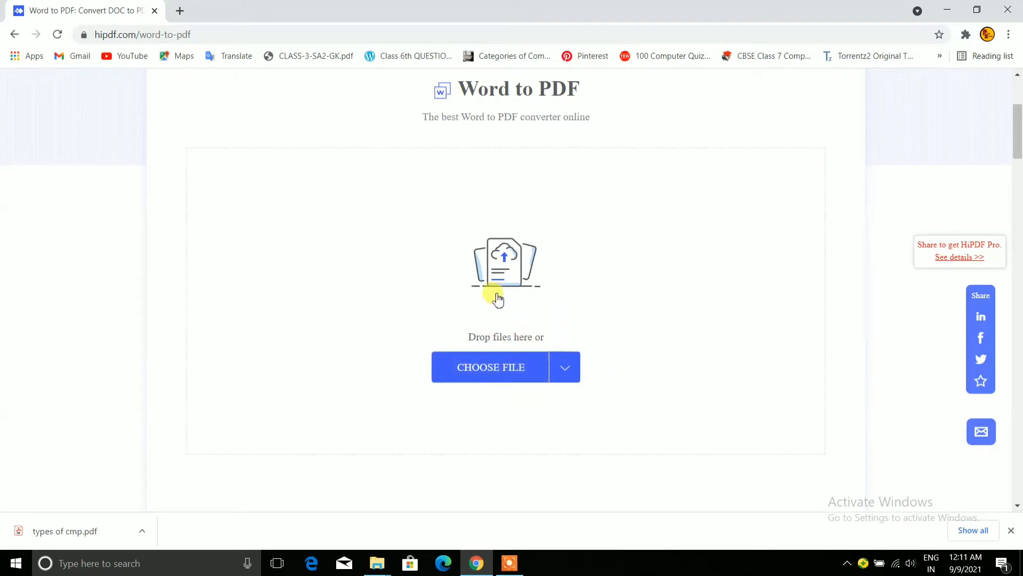
# Upload the Word file 'Class 8th G.K Continents and oceans' to HiPDF
pyautogui.click(515, 370)
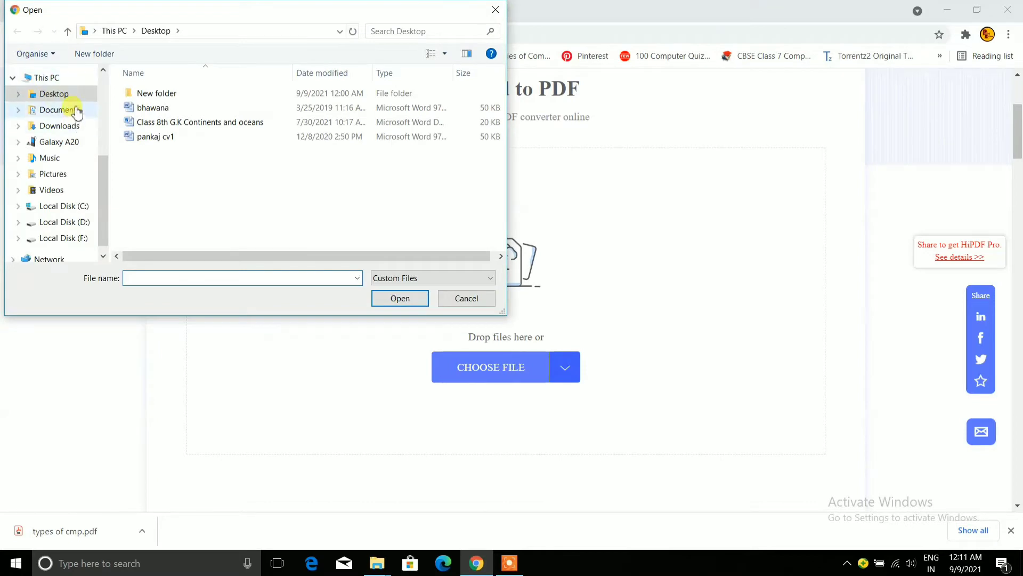
pyautogui.click(197, 122)
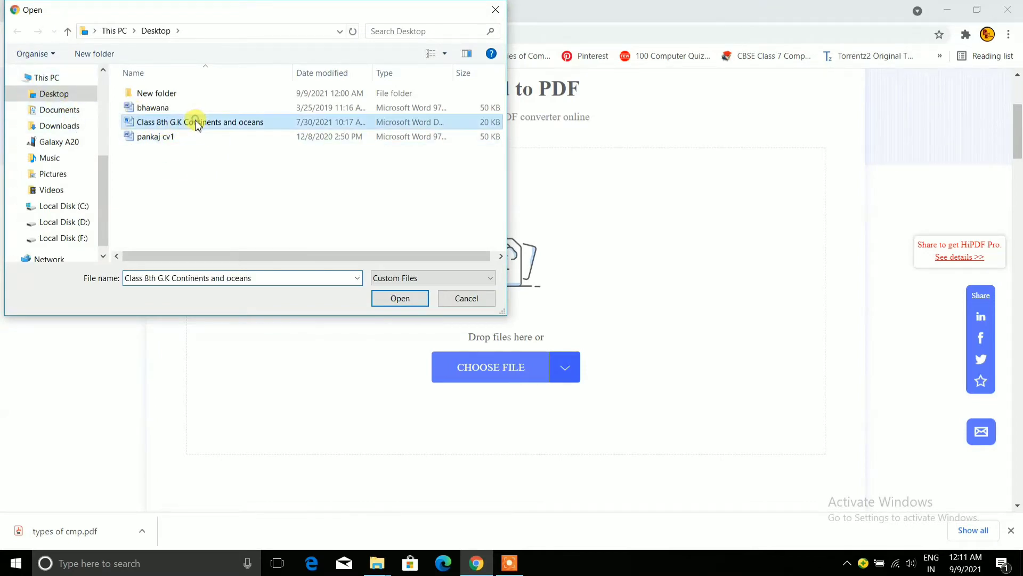
pyautogui.click(399, 298)
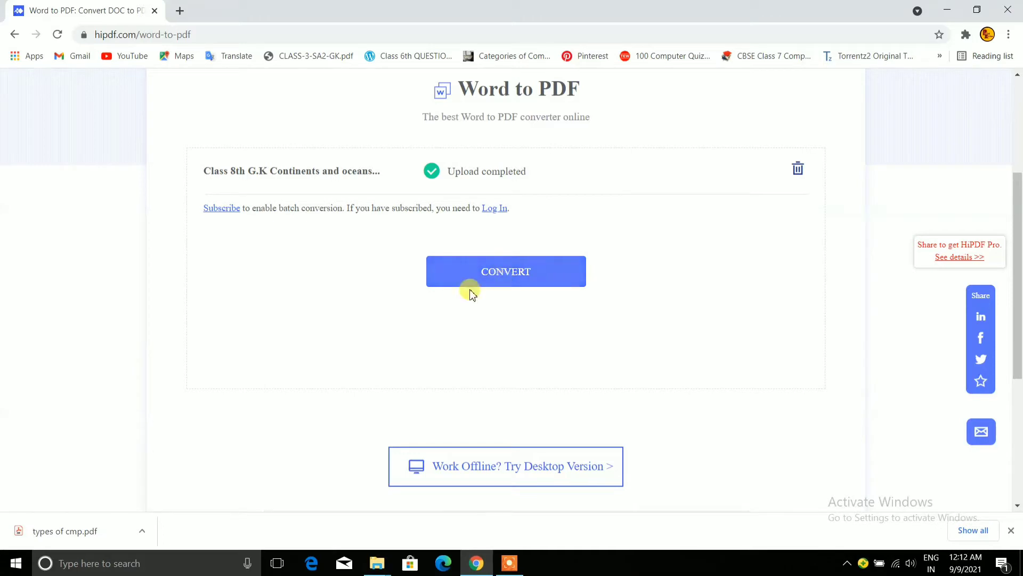
# Convert the uploaded document to PDF and download the result
pyautogui.click(517, 272)
pyautogui.click(511, 279)
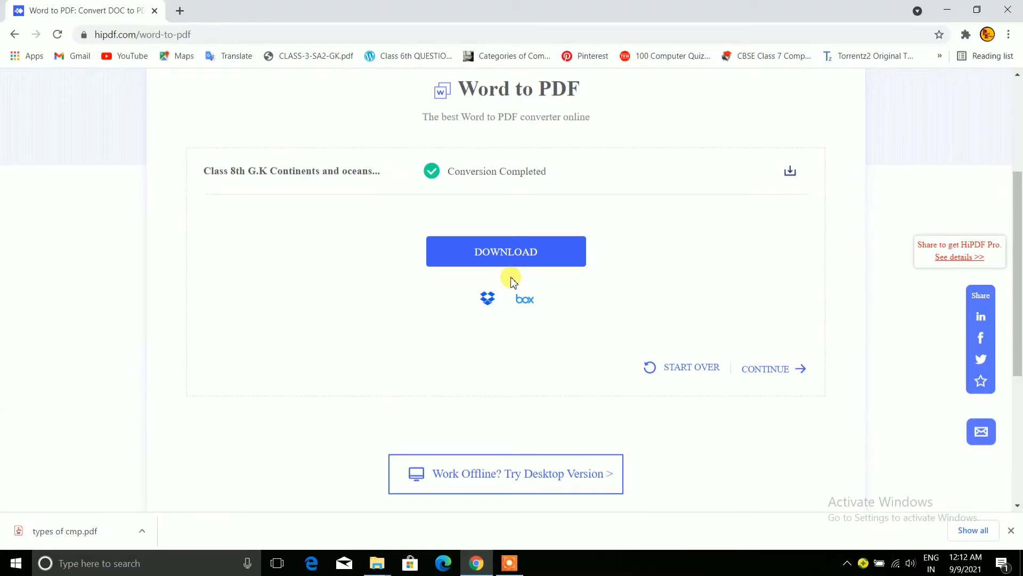
pyautogui.click(509, 255)
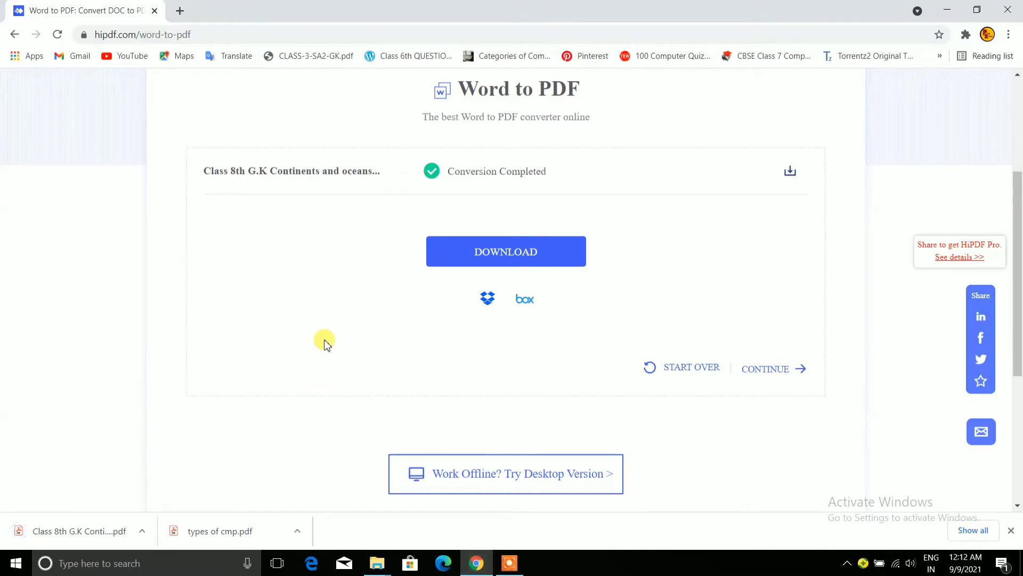
# Find the downloaded Class 8th G.K Continents and oceans PDF in Downloads and open it in Acrobat Reader
pyautogui.rightClick(91, 535)
pyautogui.click(138, 501)
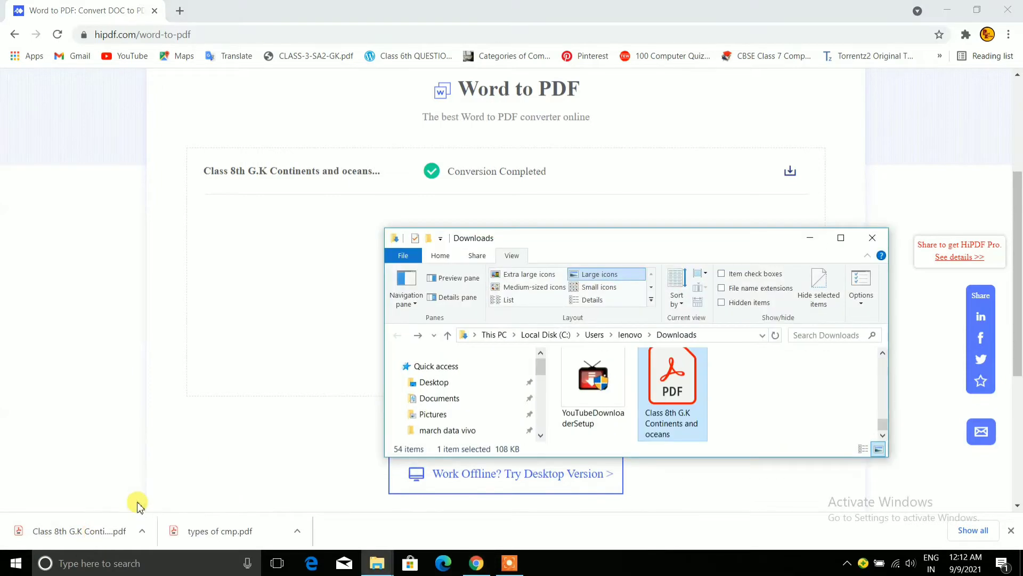
pyautogui.click(841, 237)
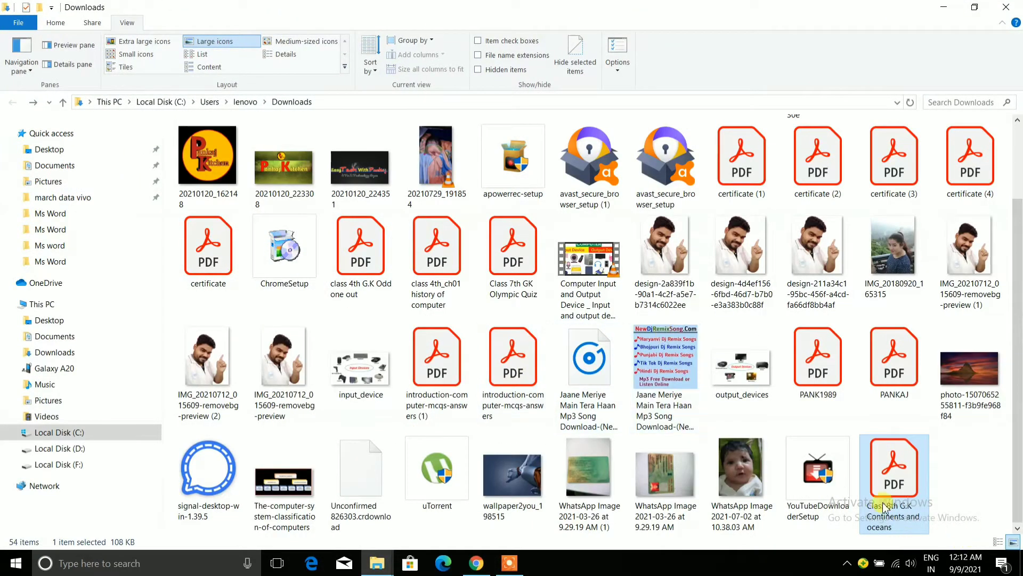
pyautogui.doubleClick(901, 477)
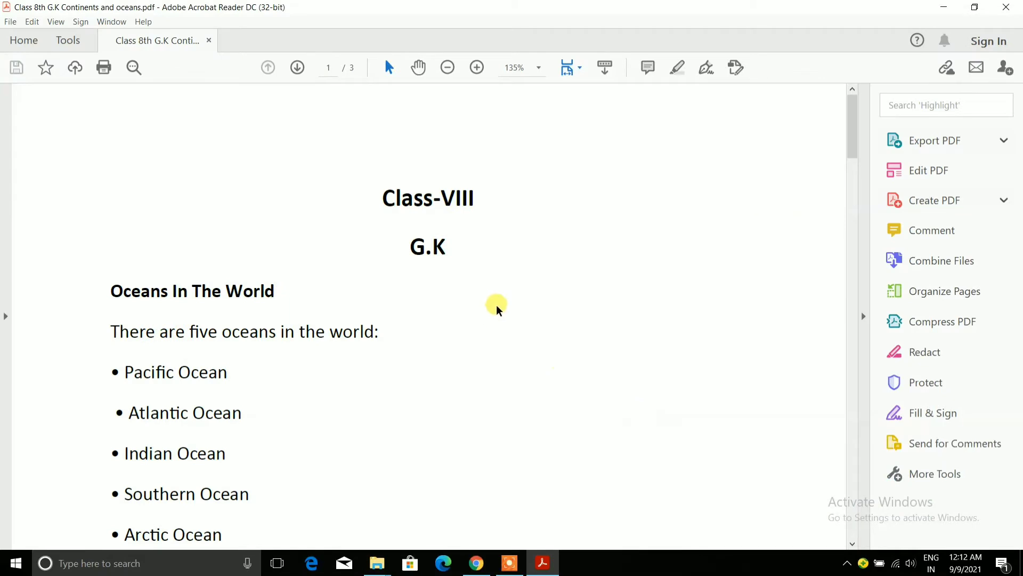
# Scroll through the converted PDF to check its oceans and continents lists
pyautogui.scroll(-1, 496, 309)
pyautogui.scroll(-1, 496, 309)
pyautogui.scroll(-1, 497, 309)
pyautogui.scroll(-2, 497, 310)
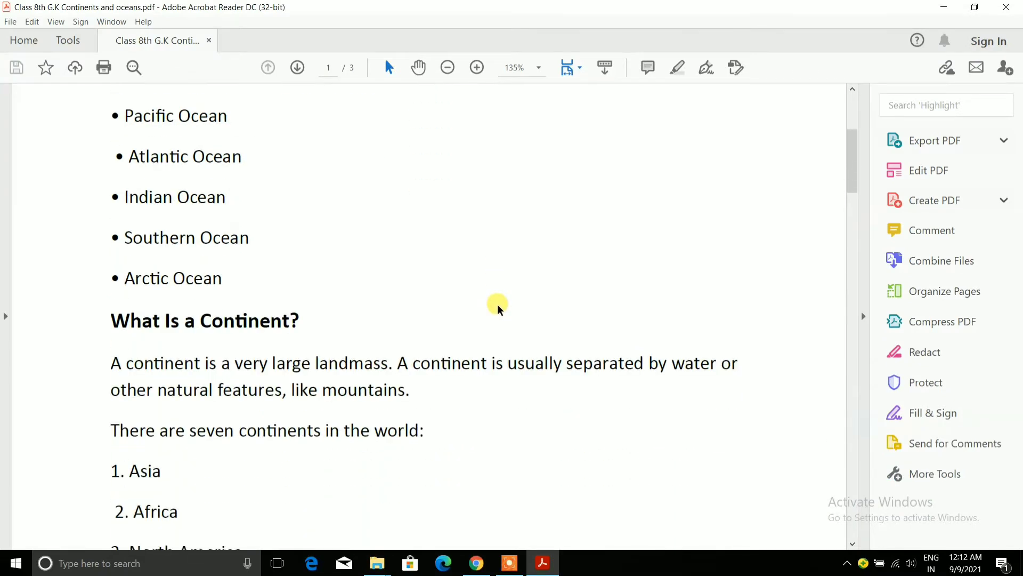
pyautogui.scroll(-2, 496, 309)
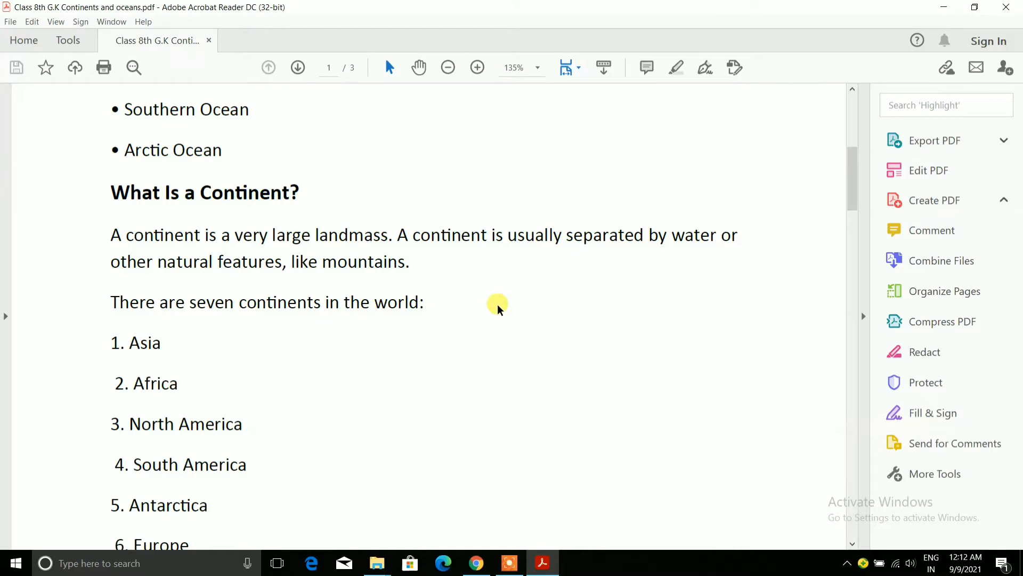
pyautogui.scroll(-2, 498, 308)
pyautogui.scroll(-2, 496, 304)
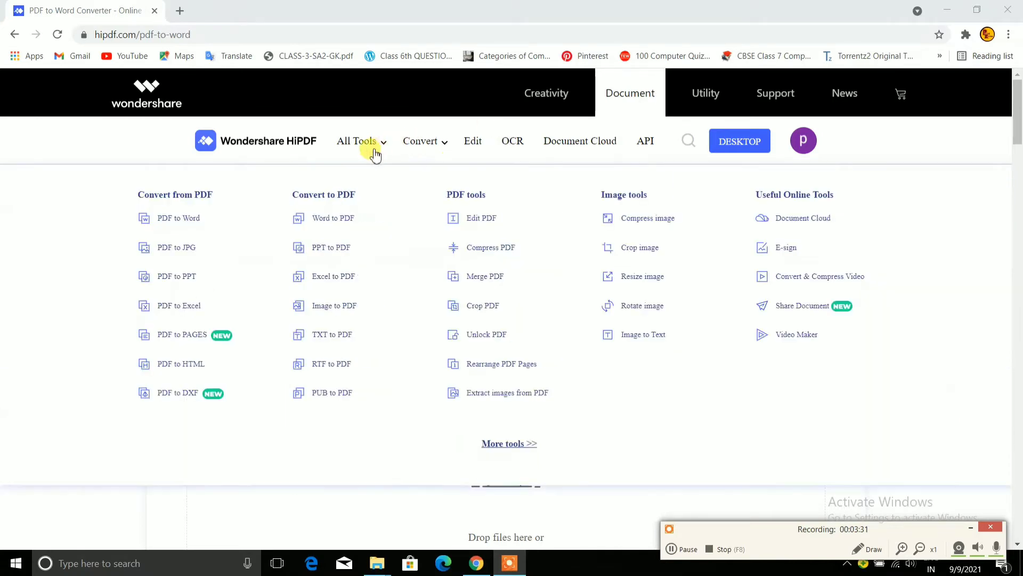
pyautogui.moveTo(424, 141)
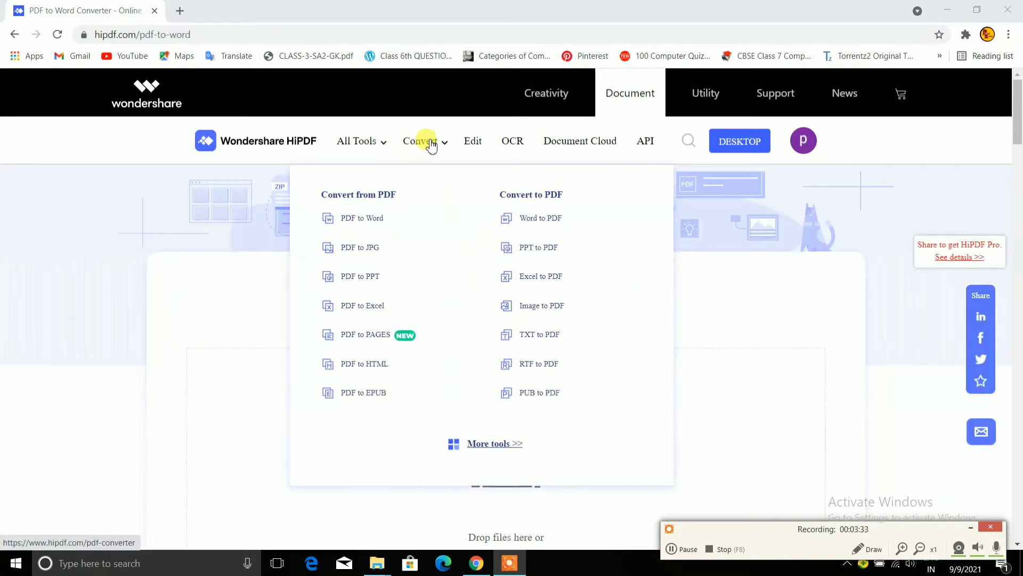
# Open HiPDF's PDF to Word converter and bring its upload area into view
pyautogui.click(368, 224)
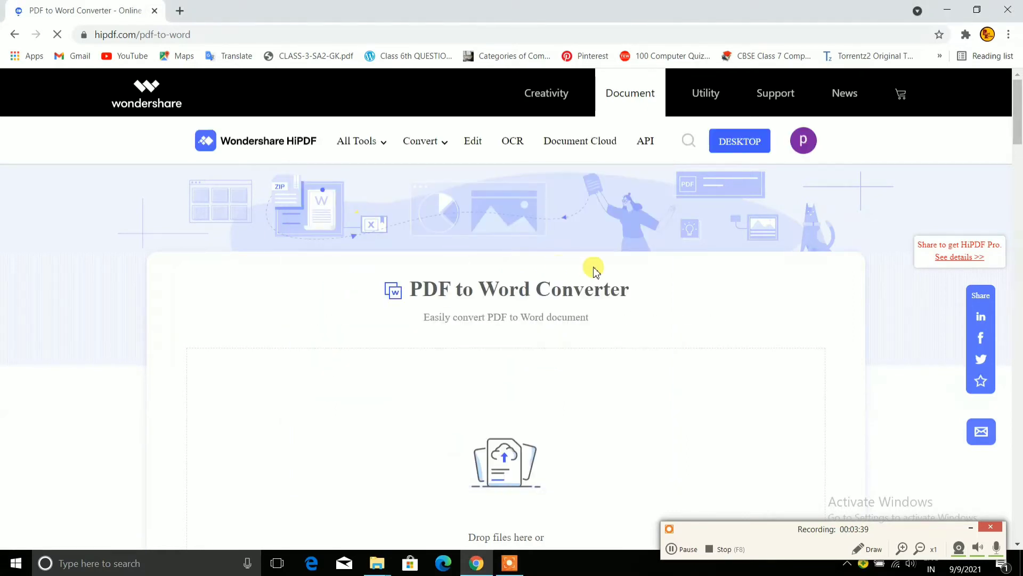
pyautogui.scroll(-2, 591, 268)
pyautogui.scroll(-2, 595, 269)
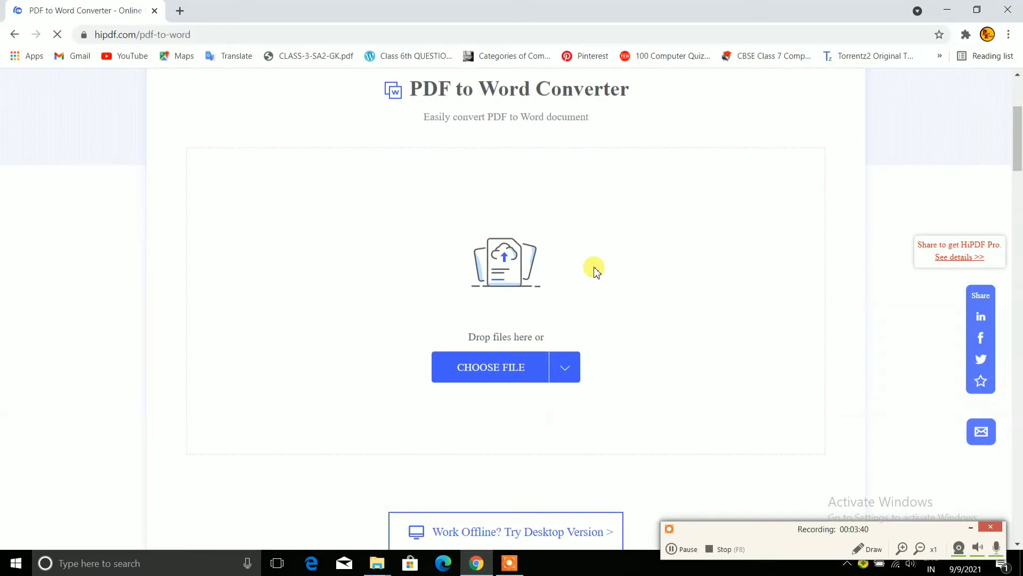
# Upload types of cmp.pdf, convert it to Word, and download types of cmp.docx
pyautogui.click(507, 375)
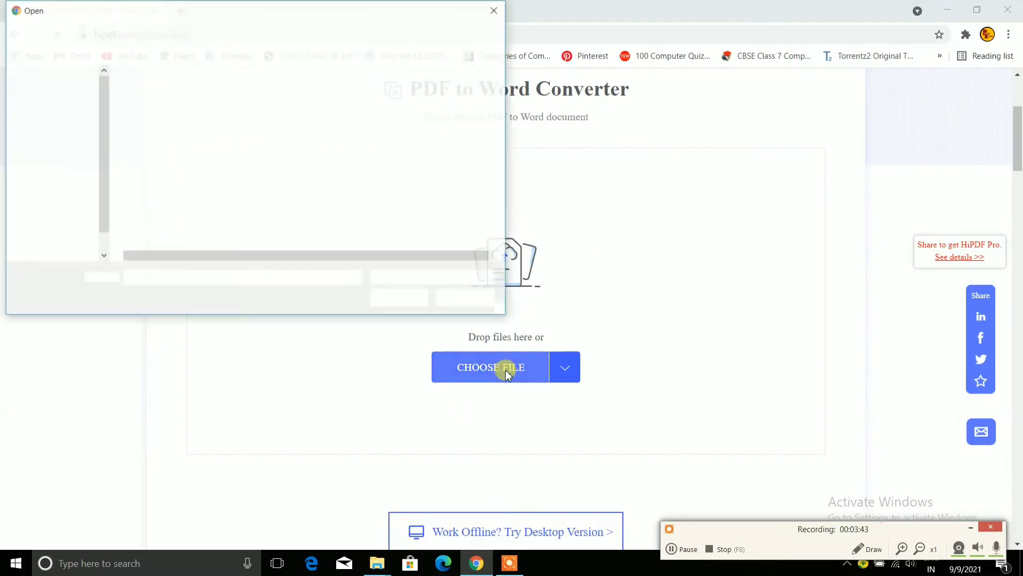
pyautogui.click(193, 180)
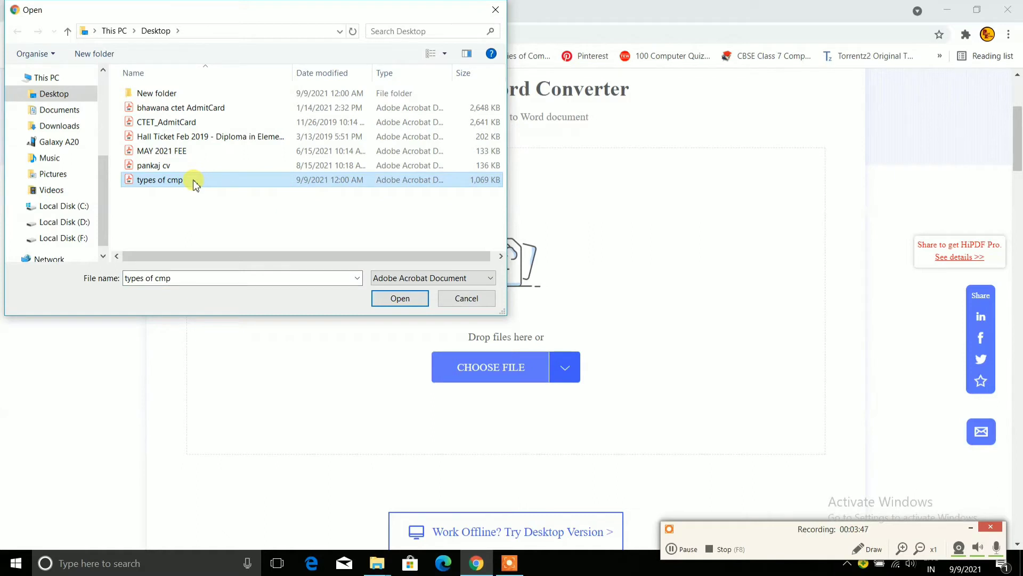
pyautogui.click(399, 298)
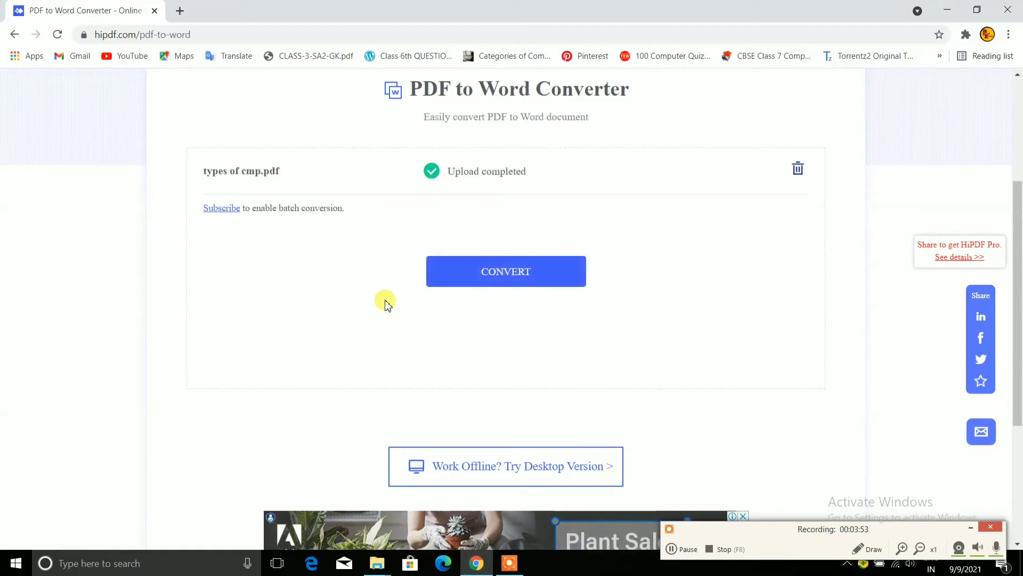
pyautogui.click(508, 272)
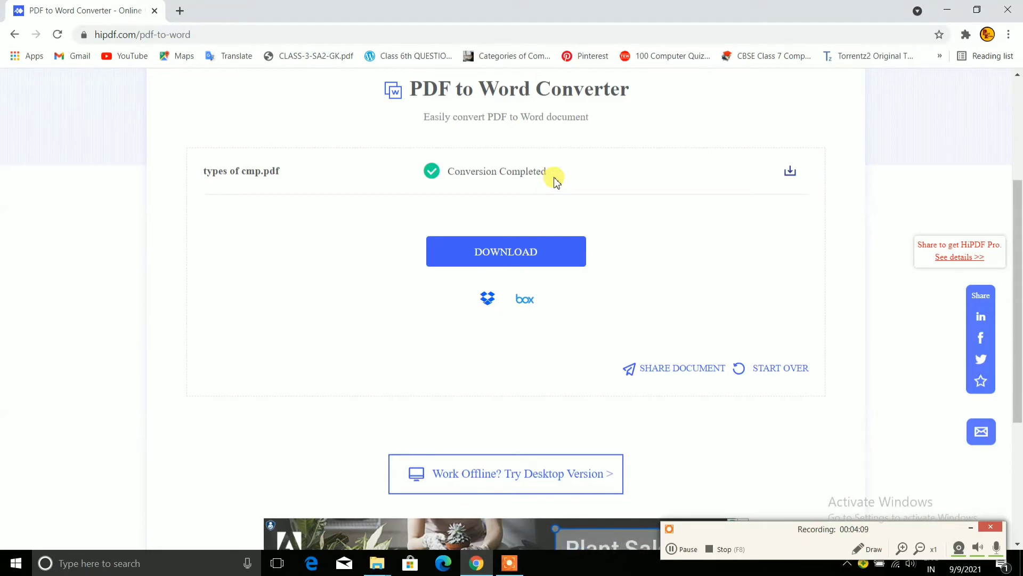
pyautogui.click(507, 253)
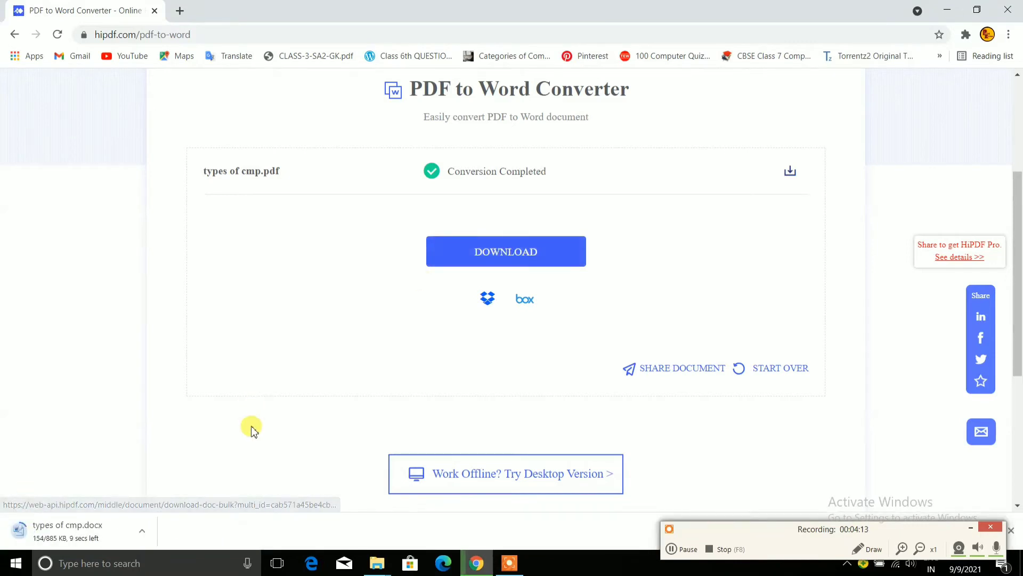
# Find the downloaded types of cmp document in Downloads and open it in Word
pyautogui.rightClick(82, 535)
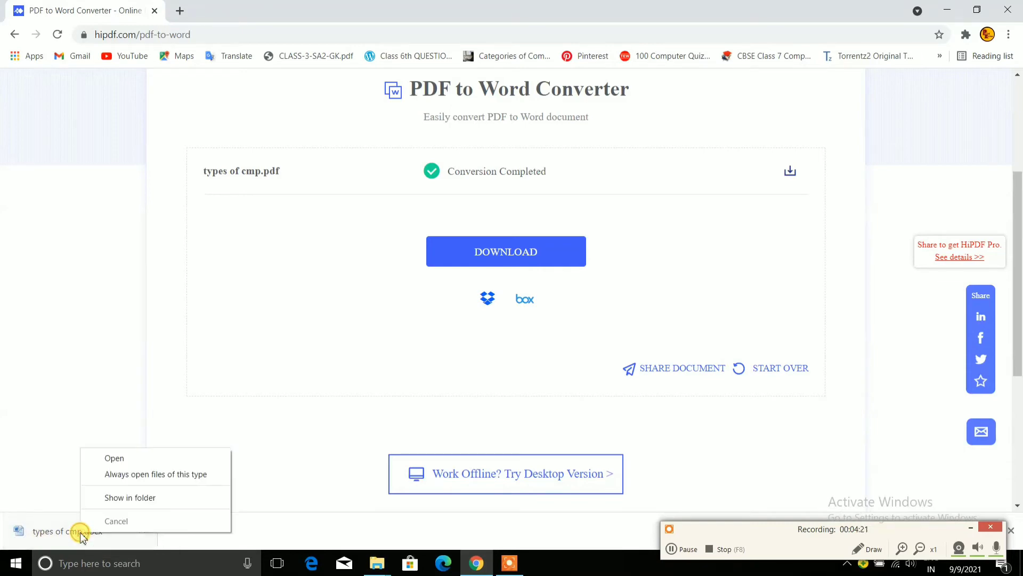
pyautogui.click(152, 499)
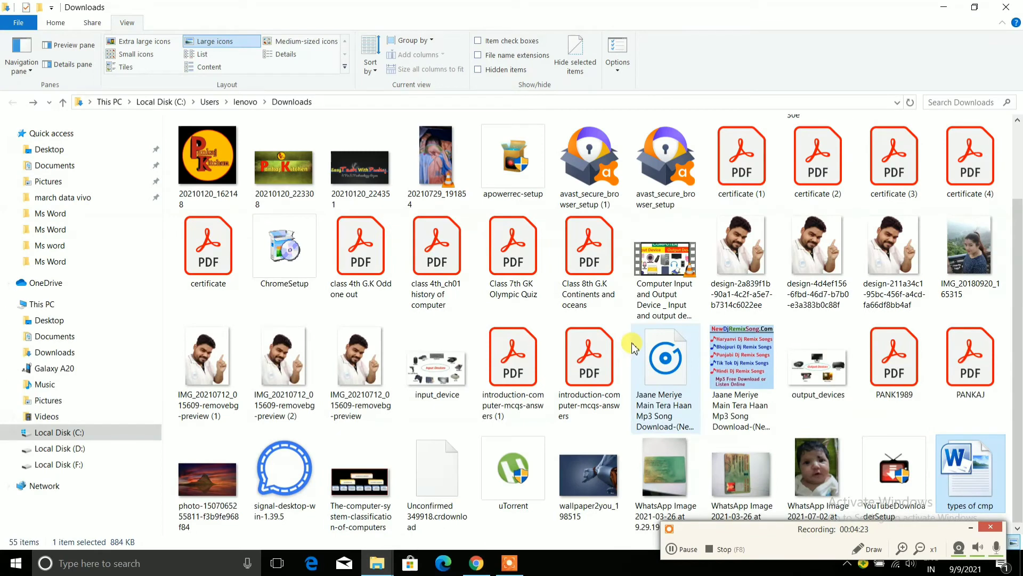
pyautogui.doubleClick(969, 468)
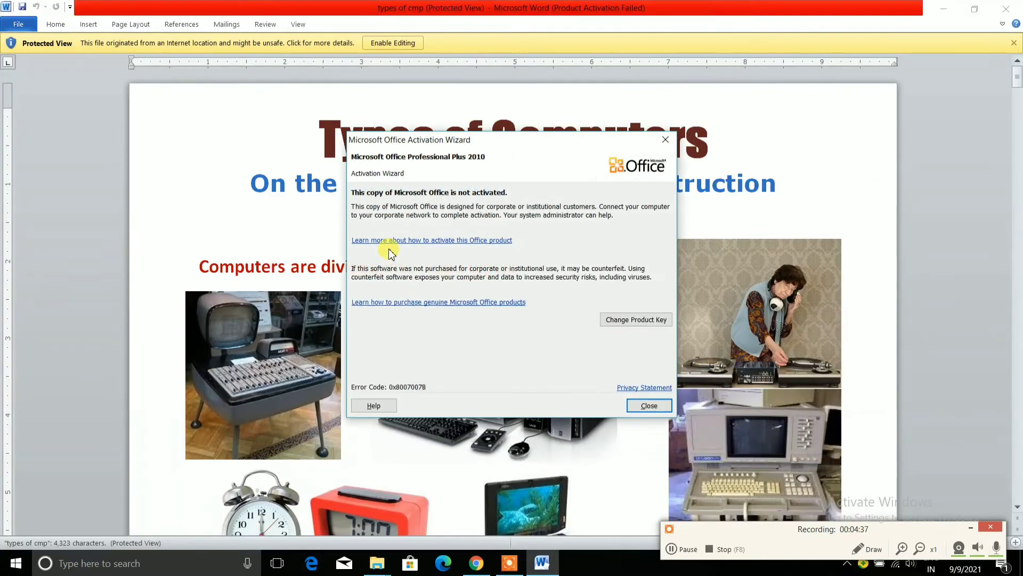
# Dismiss the Office activation notice and enable editing of the protected document
pyautogui.click(677, 141)
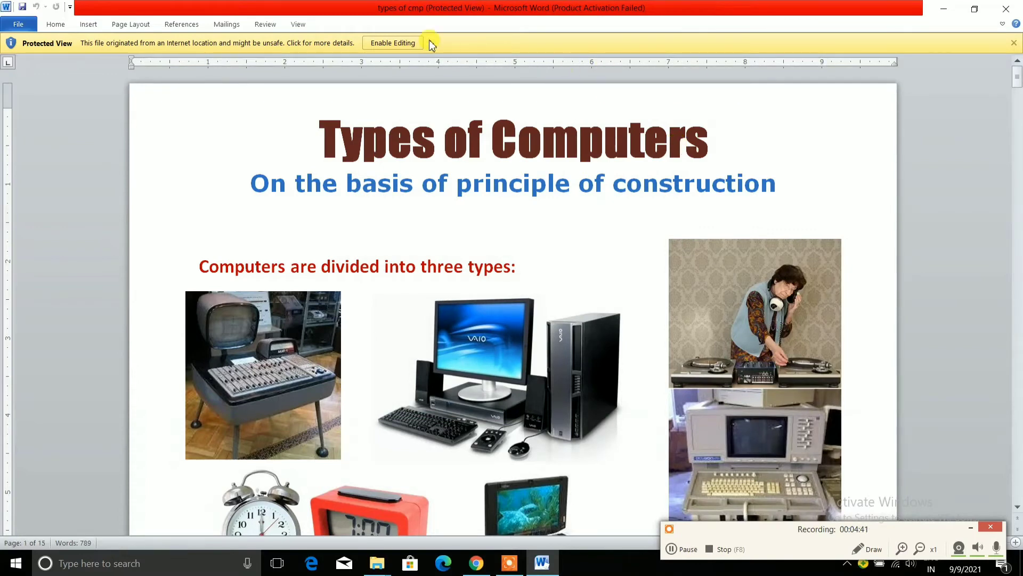
pyautogui.click(400, 45)
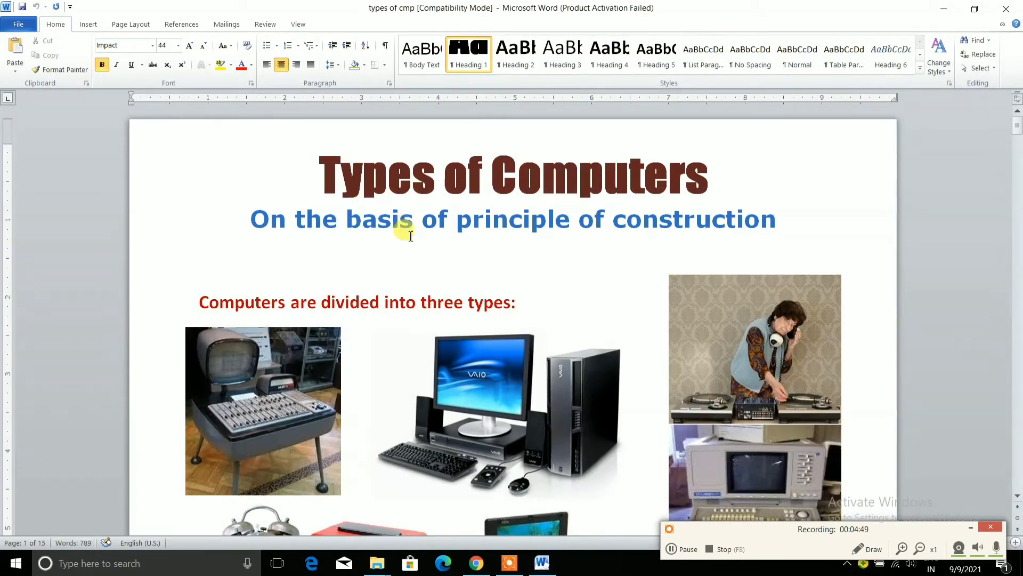
pyautogui.scroll(-3, 400, 229)
pyautogui.scroll(-4, 475, 338)
pyautogui.scroll(7, 483, 340)
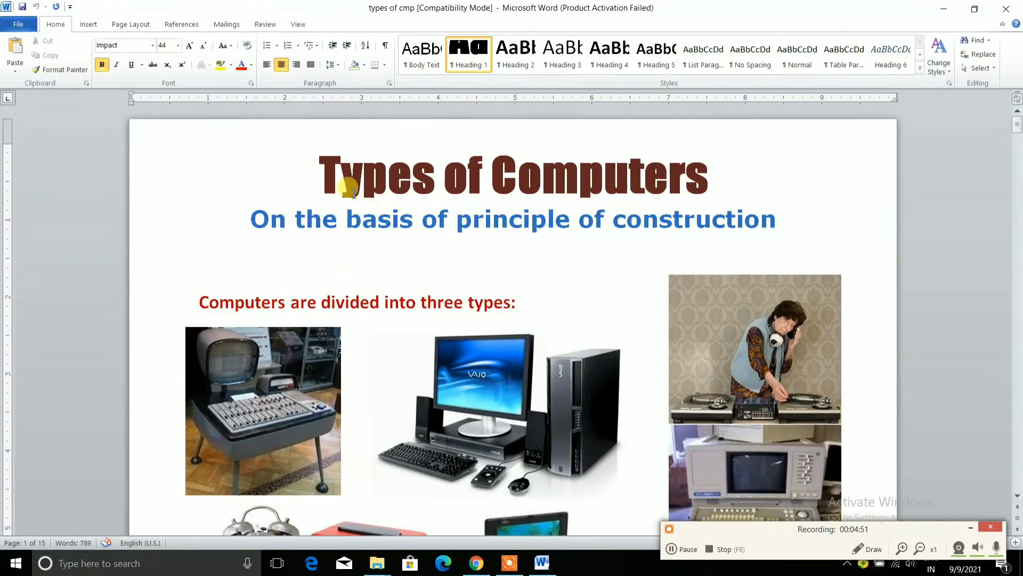
# Change the 'Types of Computers' title colour from dark red to black
pyautogui.moveTo(320, 175); pyautogui.dragTo(707, 183)
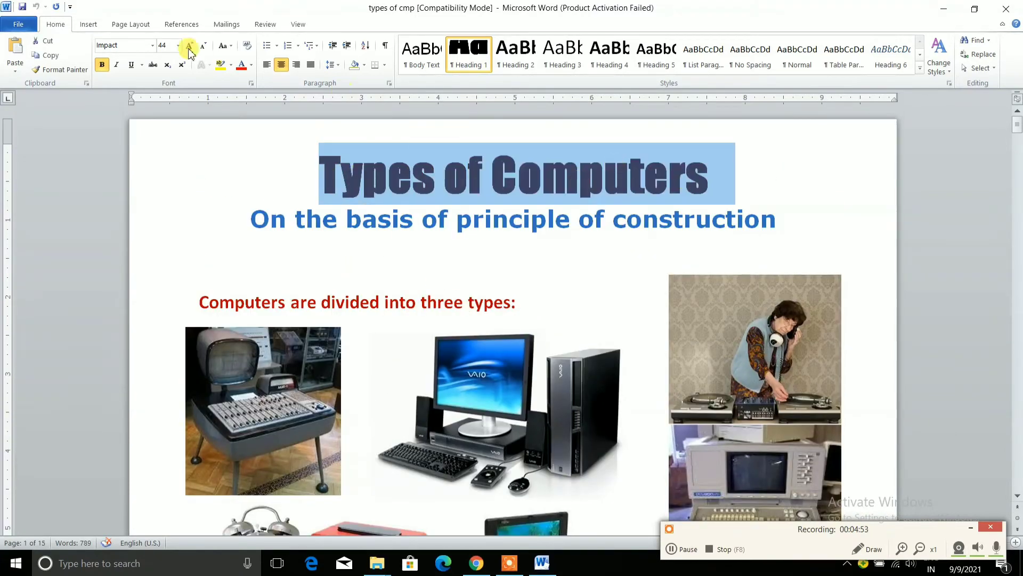
pyautogui.click(251, 64)
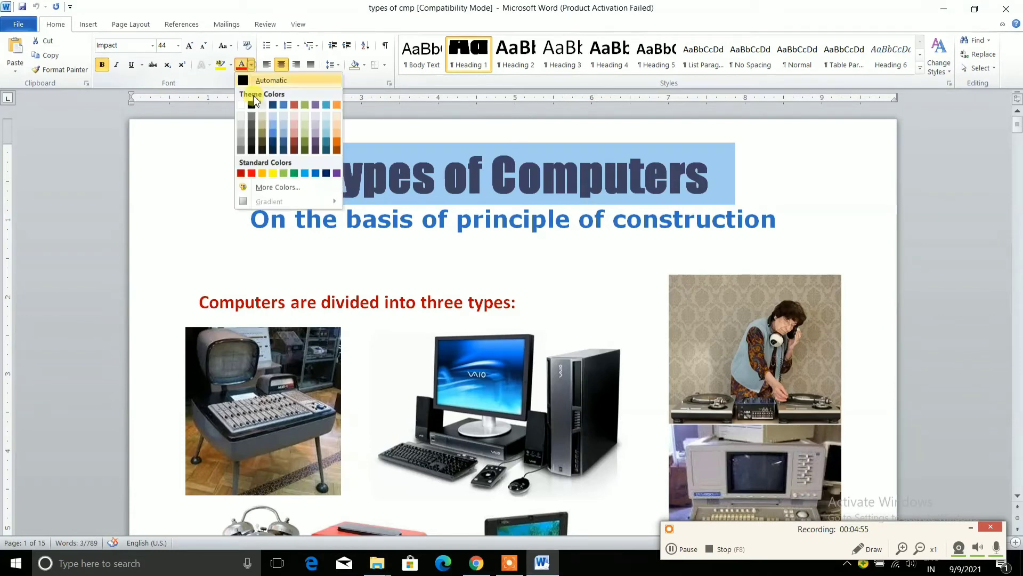
pyautogui.click(253, 107)
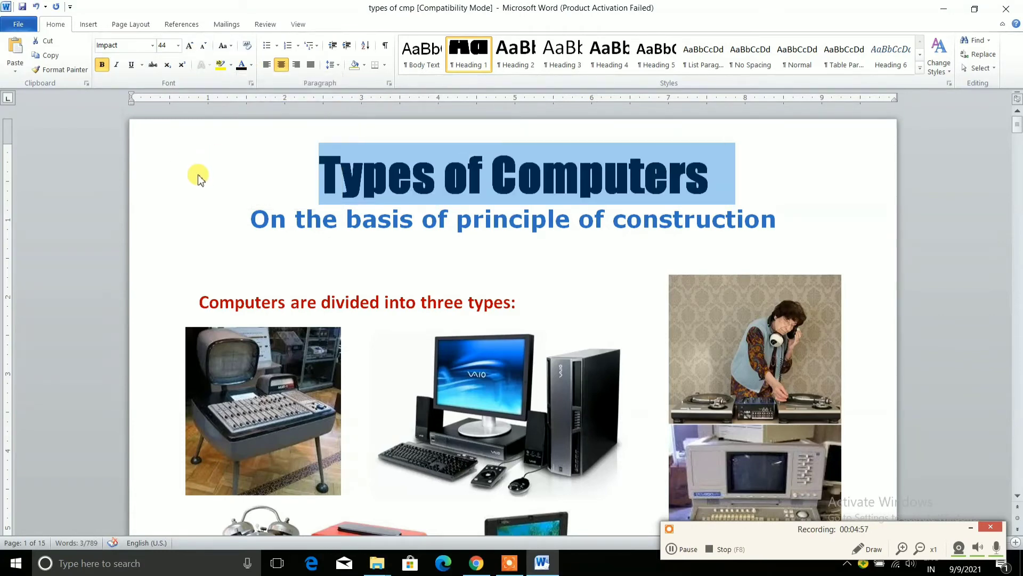
pyautogui.click(199, 175)
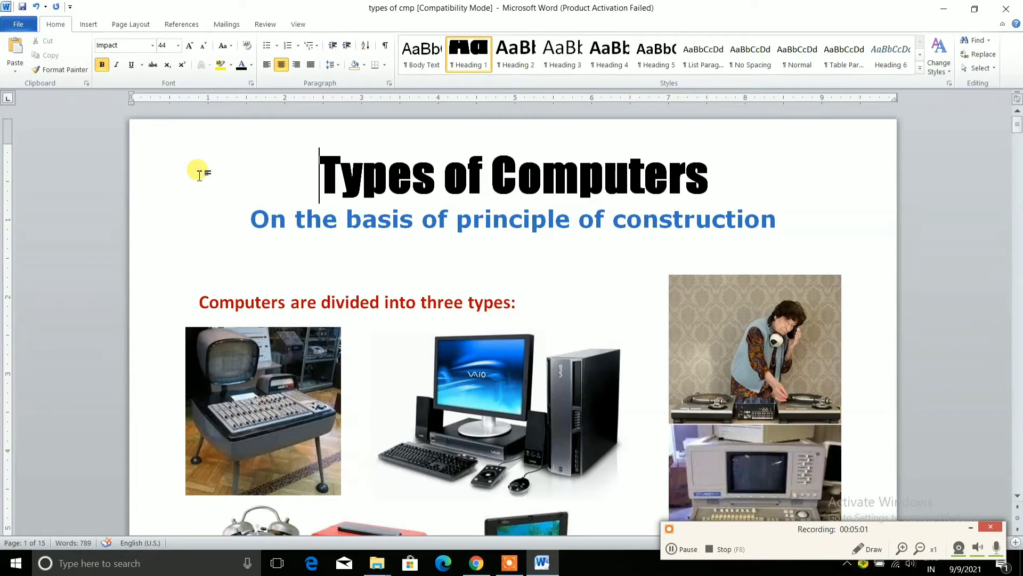
pyautogui.scroll(-3, 385, 203)
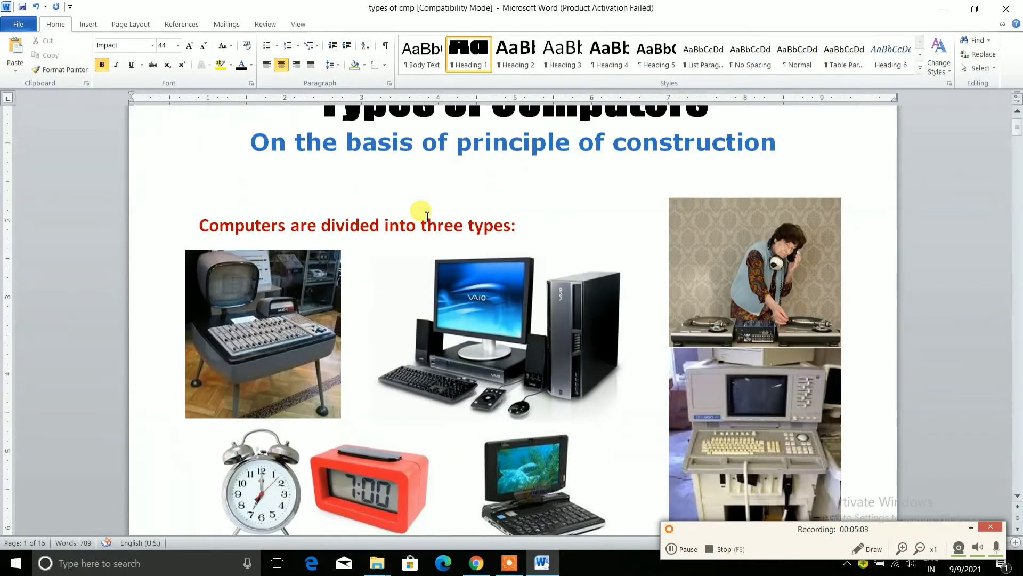
pyautogui.click(513, 296)
pyautogui.press('Delete')
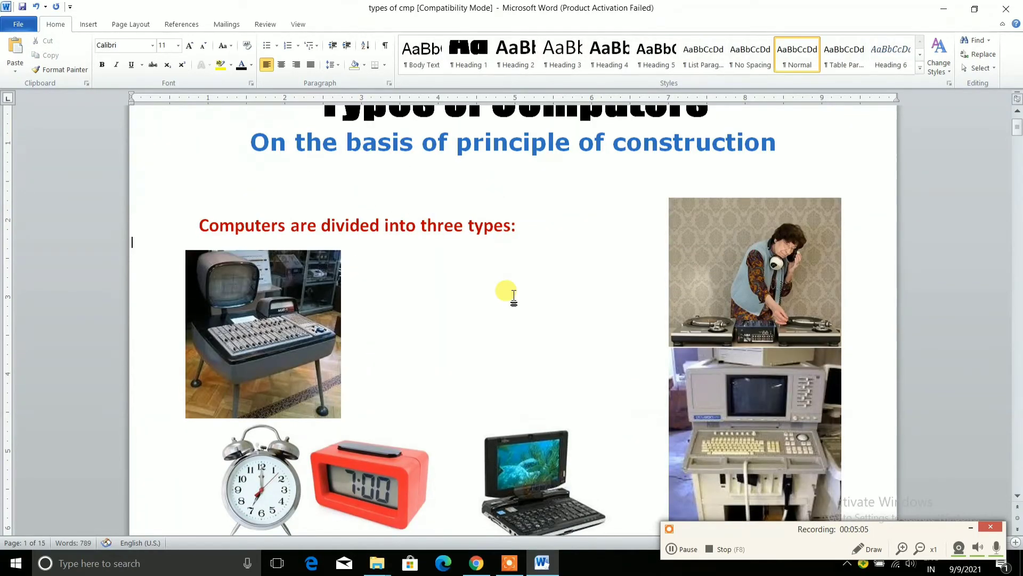
pyautogui.hotkey('ctrl', 'z')
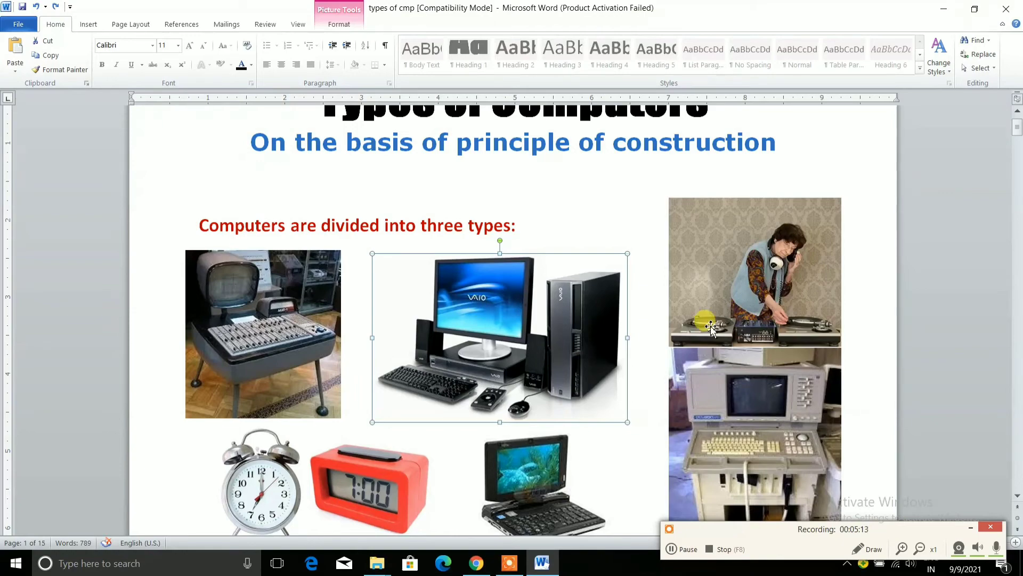
pyautogui.scroll(-3, 709, 320)
pyautogui.scroll(-2, 719, 320)
pyautogui.scroll(-3, 551, 320)
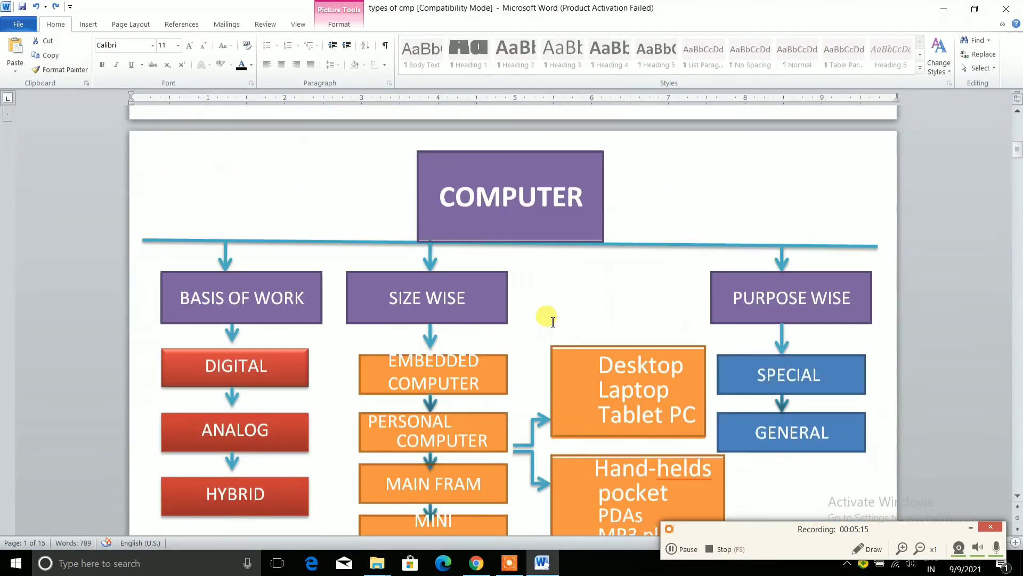
pyautogui.scroll(-3, 552, 320)
pyautogui.scroll(-4, 552, 319)
pyautogui.scroll(-1, 552, 320)
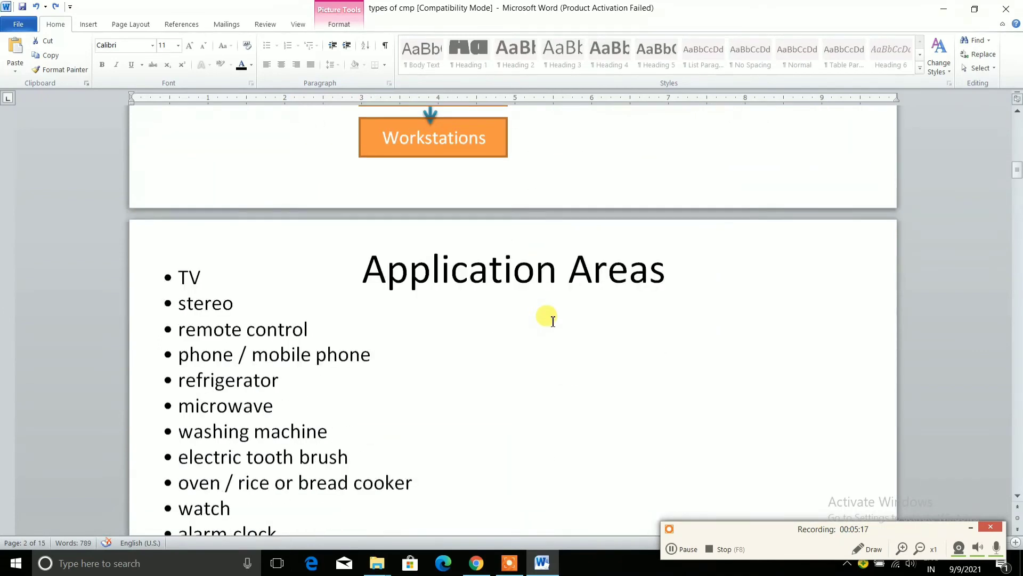
pyautogui.scroll(-2, 517, 336)
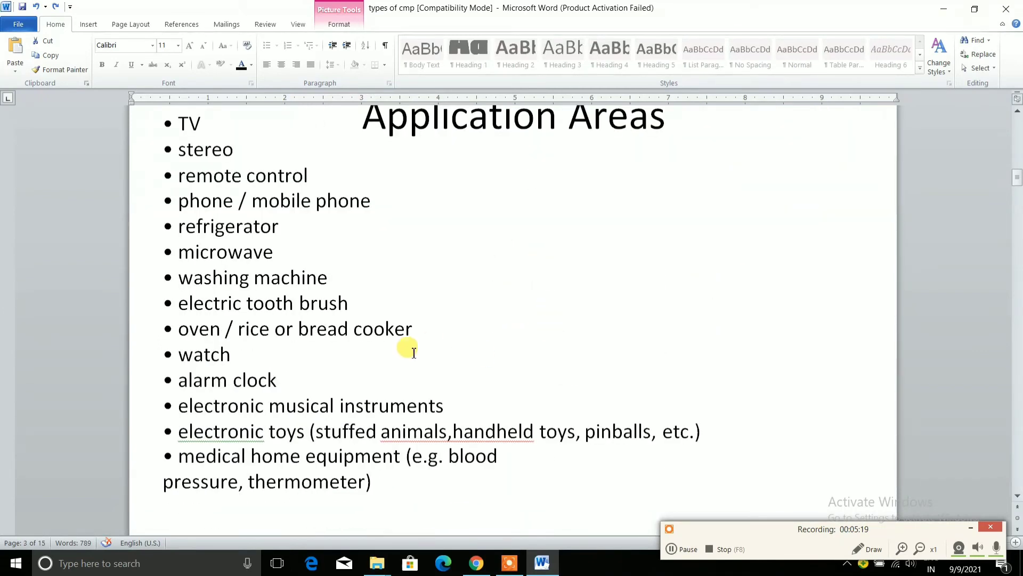
pyautogui.moveTo(689, 126); pyautogui.dragTo(354, 119)
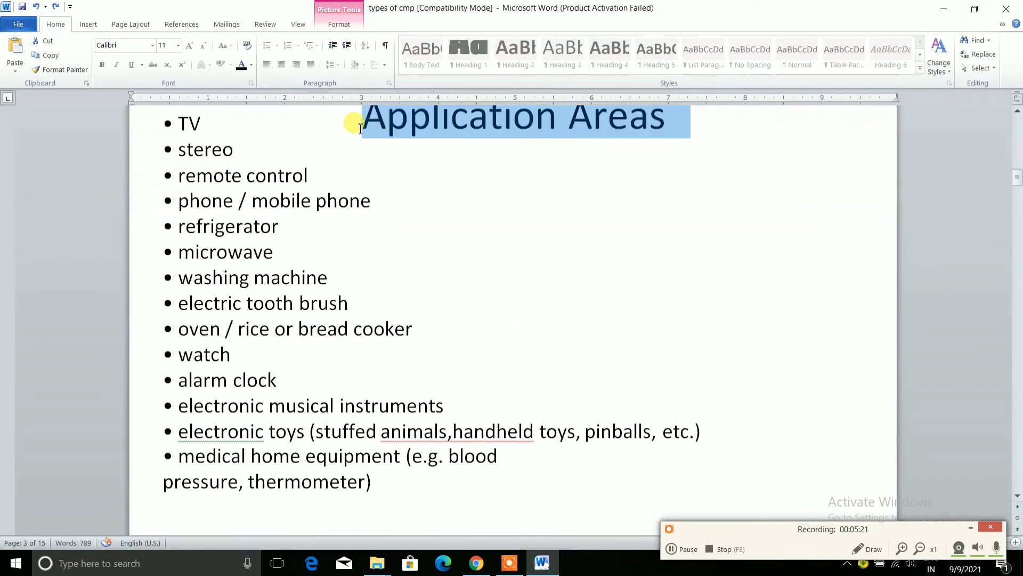
pyautogui.click(178, 46)
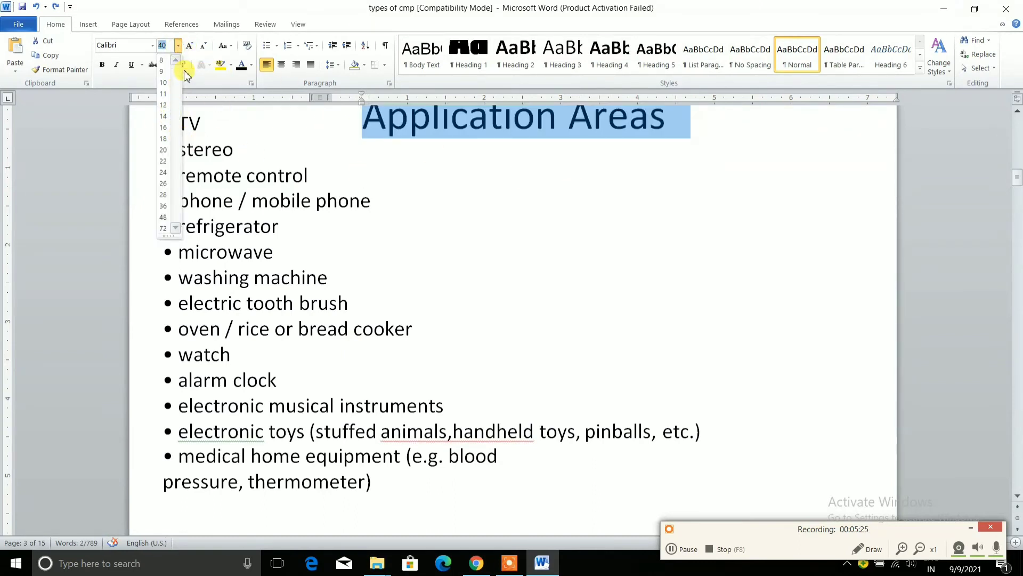
pyautogui.click(161, 94)
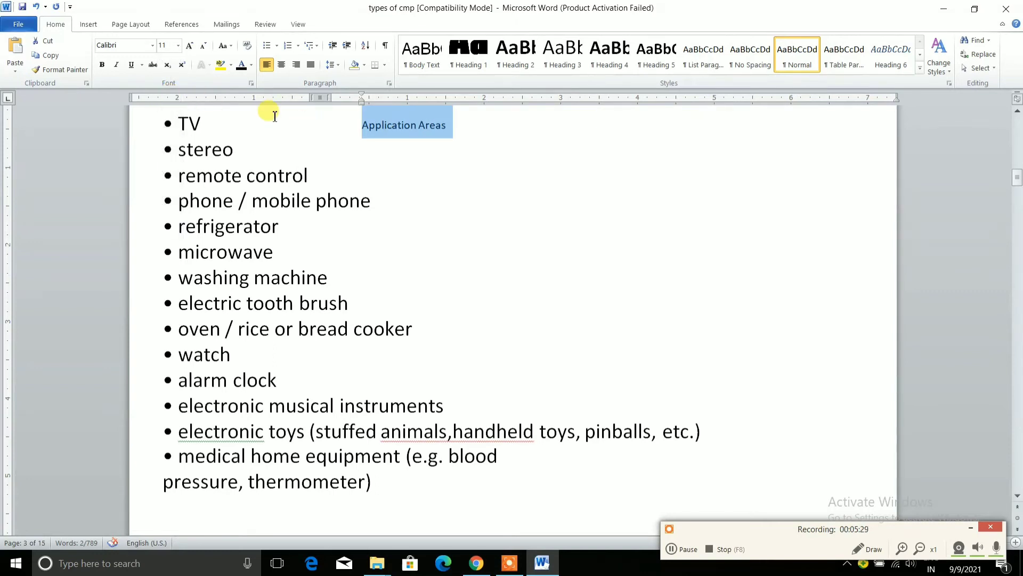
pyautogui.hotkey('ctrl', 'z')
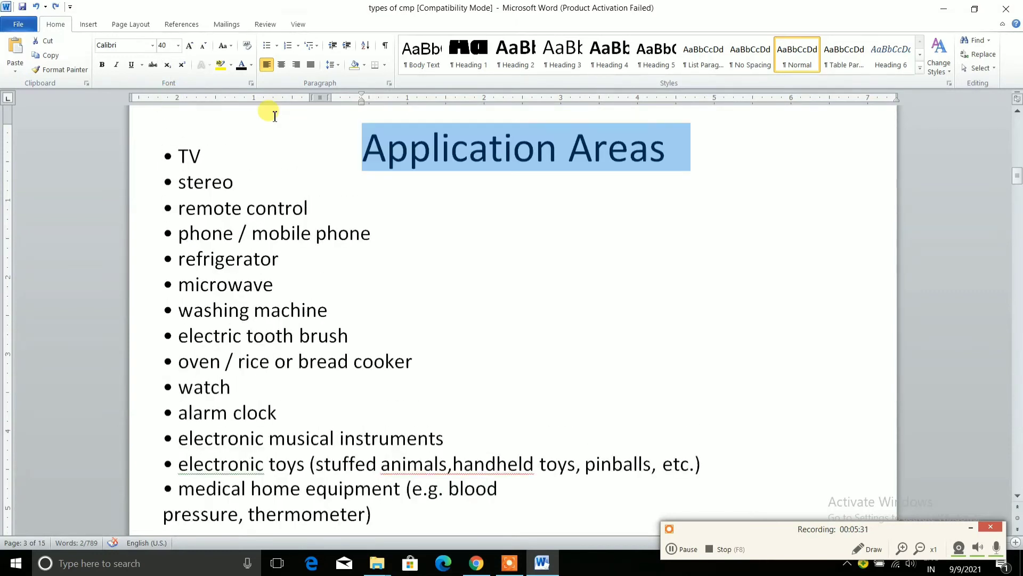